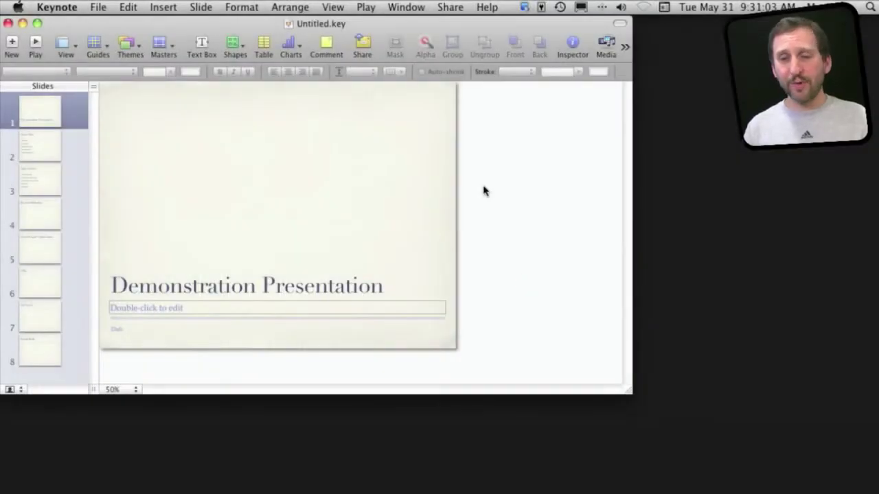
# Step: On the Game Sites slide, enable the GameScene bullet text as a hyperlink
pyautogui.click(41, 149)
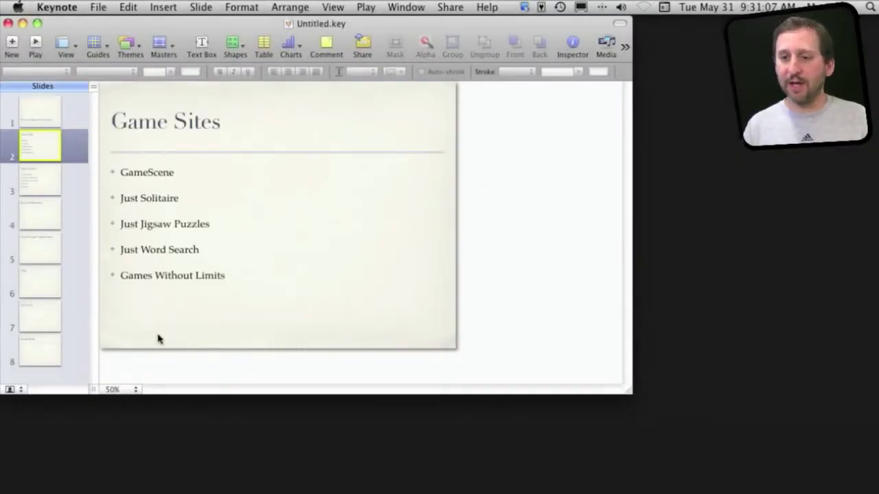
pyautogui.click(141, 177)
pyautogui.doubleClick(128, 175)
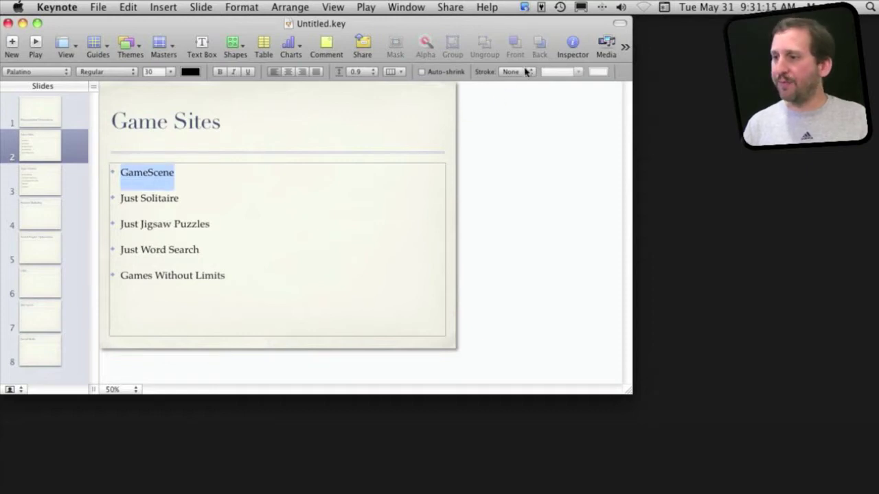
pyautogui.click(591, 46)
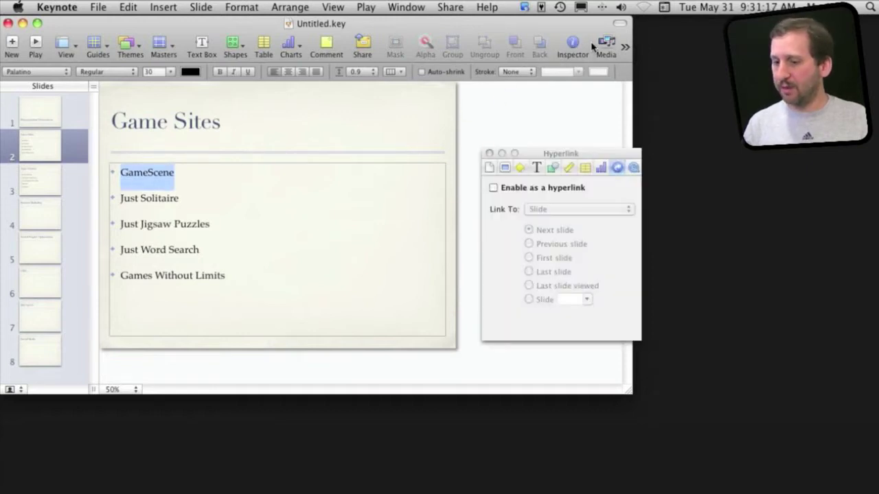
pyautogui.click(560, 159)
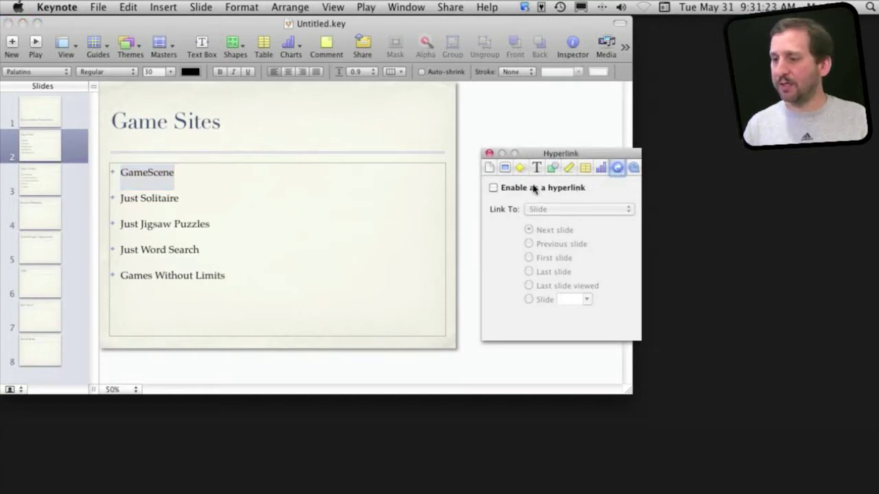
pyautogui.click(511, 192)
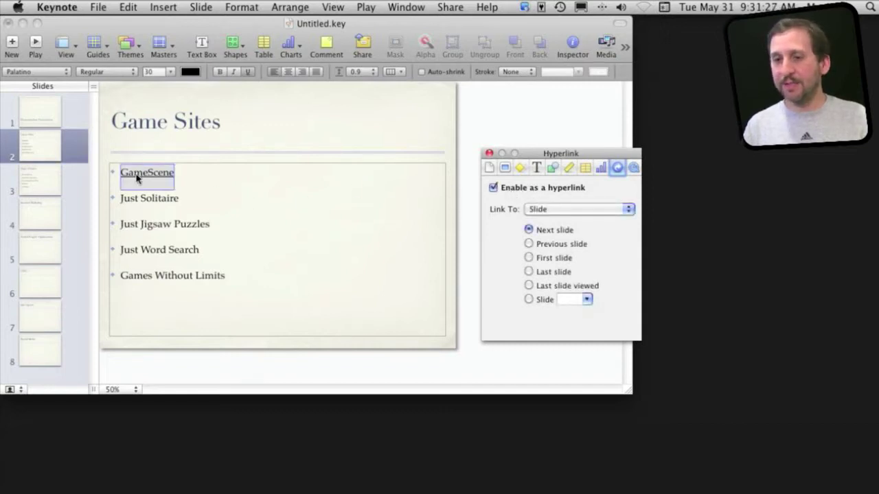
pyautogui.click(595, 209)
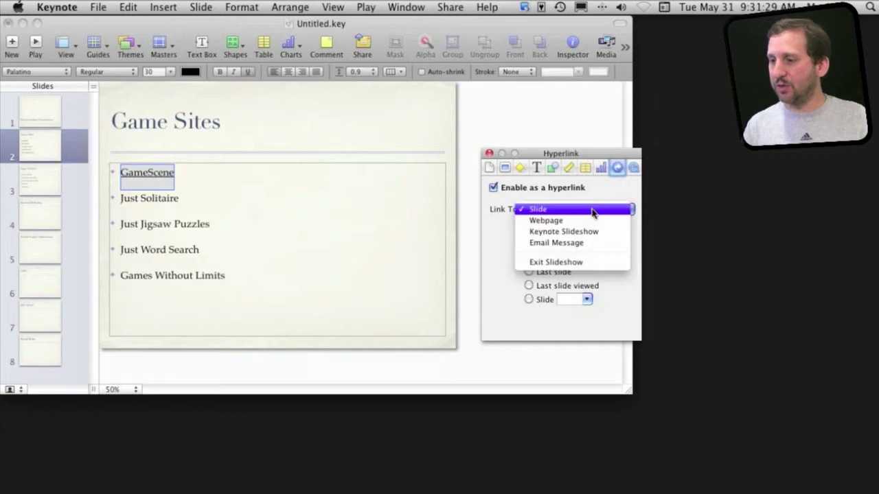
pyautogui.click(592, 220)
pyautogui.moveTo(574, 232); pyautogui.dragTo(638, 235)
pyautogui.write('g')
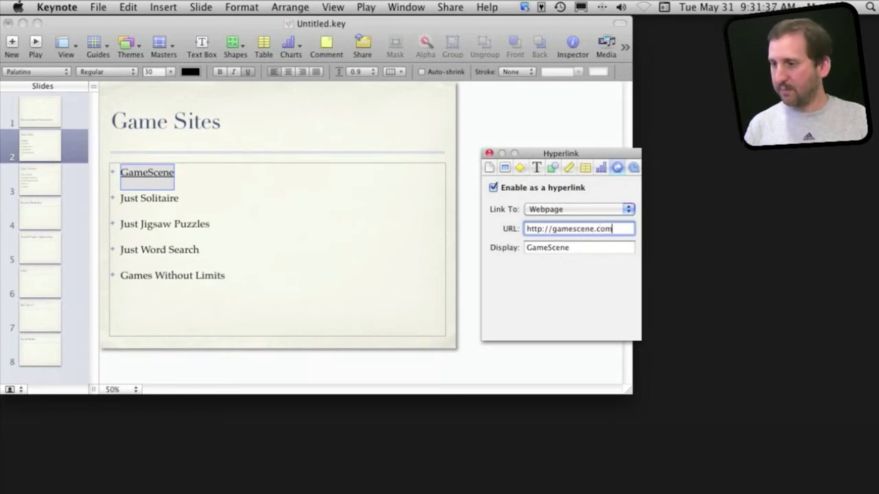
pyautogui.write('amescene.com')
pyautogui.click(379, 219)
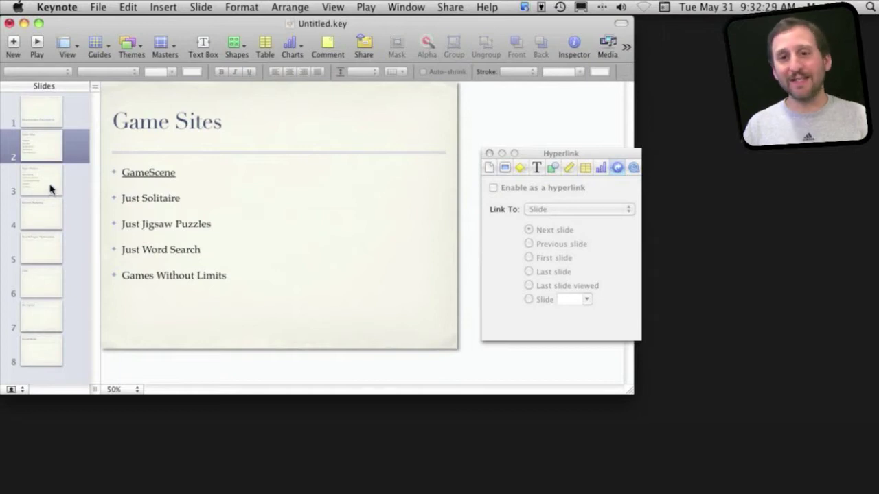
# Step: Look through the Topic Choices slide and the individual topic slides 4 to 8
pyautogui.click(50, 190)
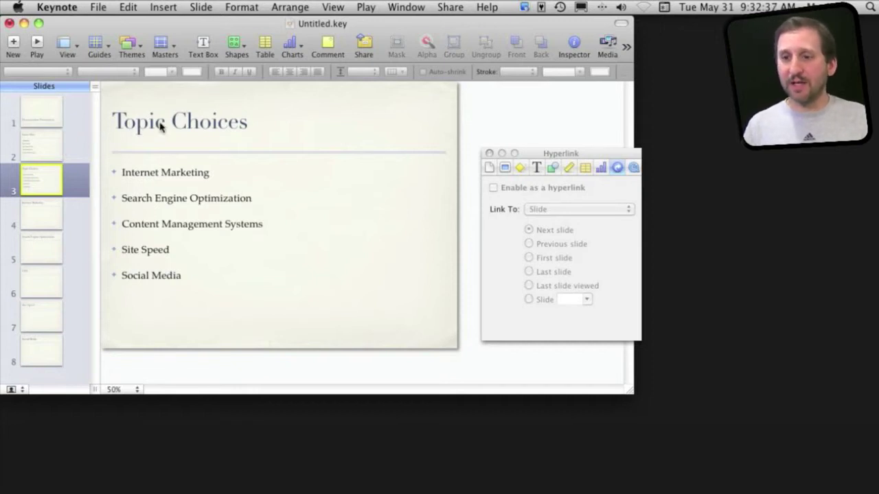
pyautogui.click(44, 220)
pyautogui.click(46, 250)
pyautogui.click(47, 286)
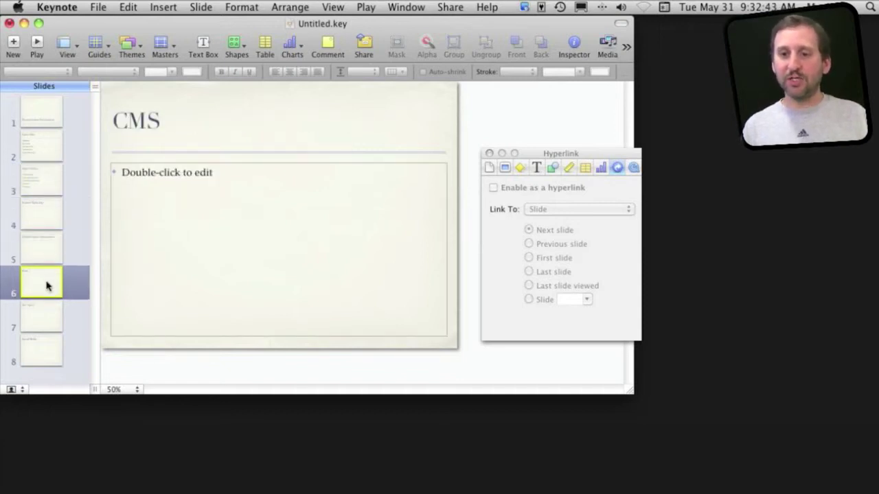
pyautogui.click(47, 314)
pyautogui.click(44, 358)
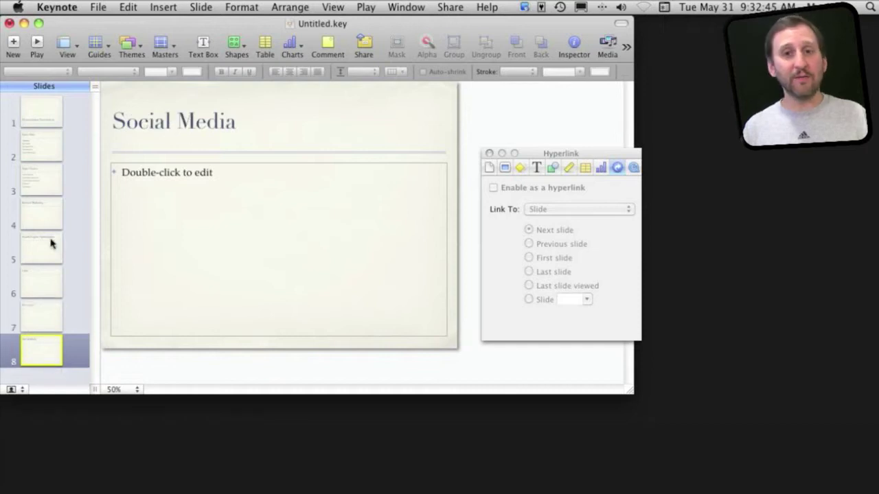
# Step: On the Topic Choices slide, turn the Internet Marketing bullet text into a hyperlink to slide 4
pyautogui.click(45, 183)
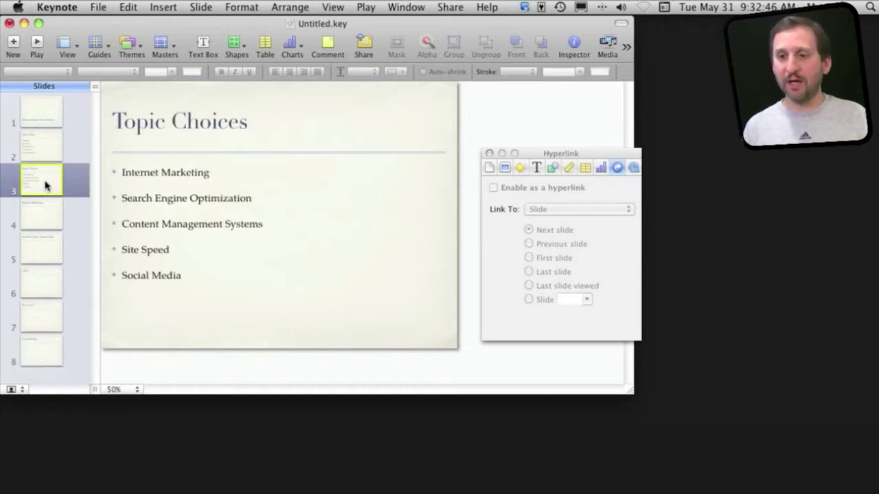
pyautogui.doubleClick(139, 176)
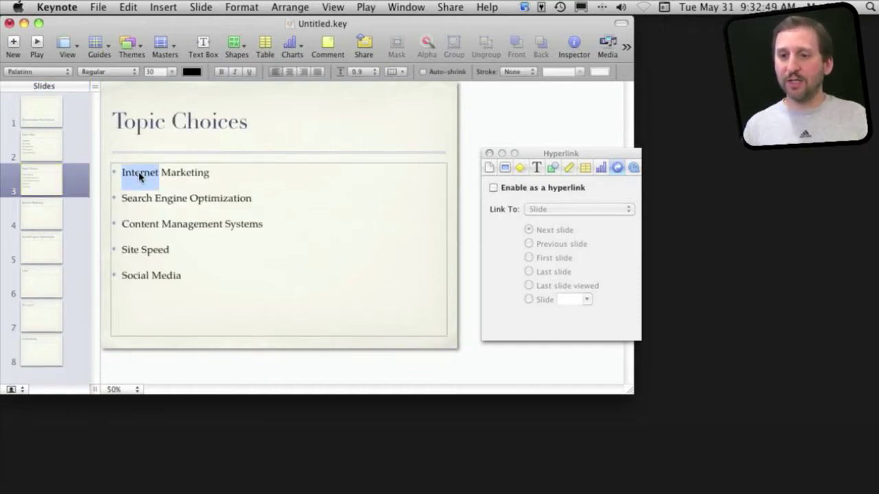
pyautogui.moveTo(140, 176); pyautogui.dragTo(182, 175)
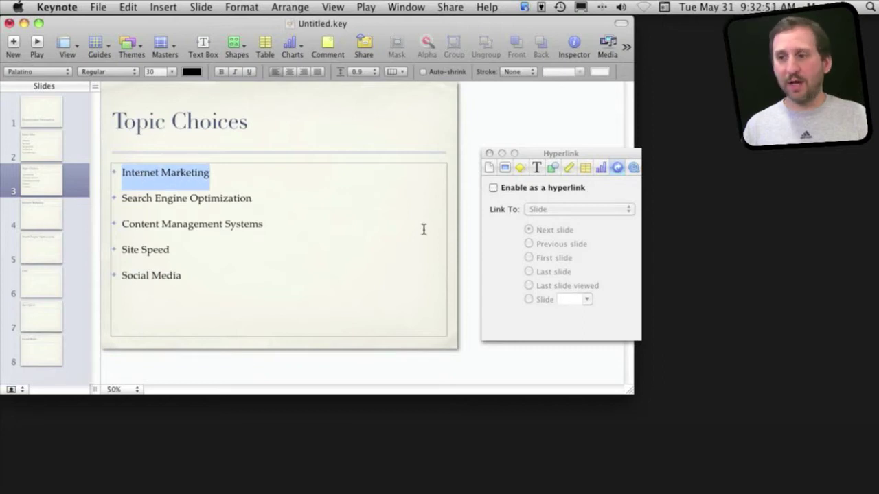
pyautogui.click(524, 193)
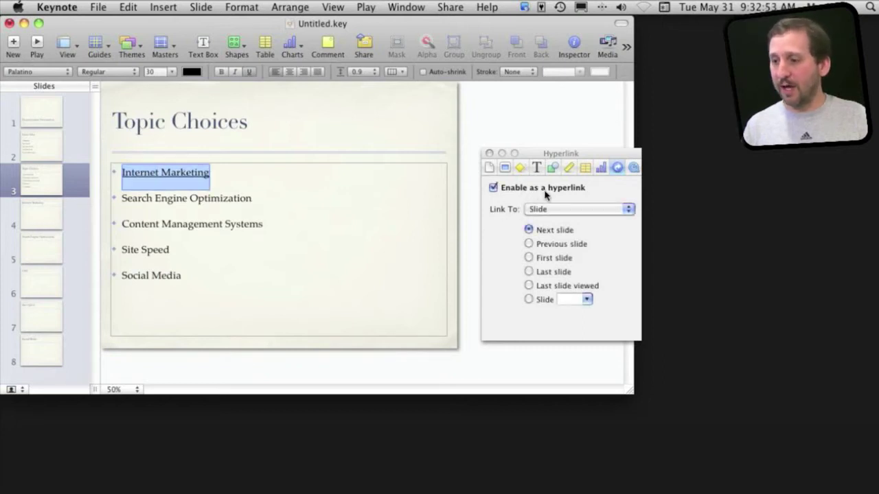
pyautogui.click(559, 212)
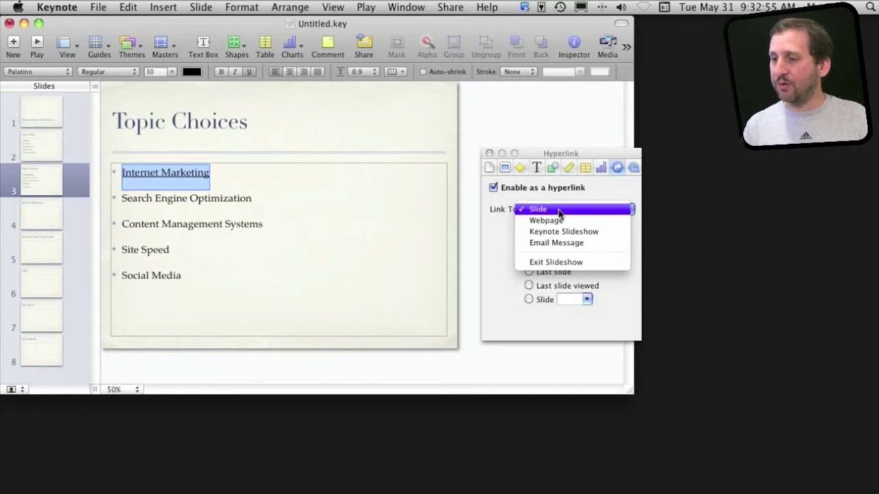
pyautogui.click(559, 211)
pyautogui.click(546, 300)
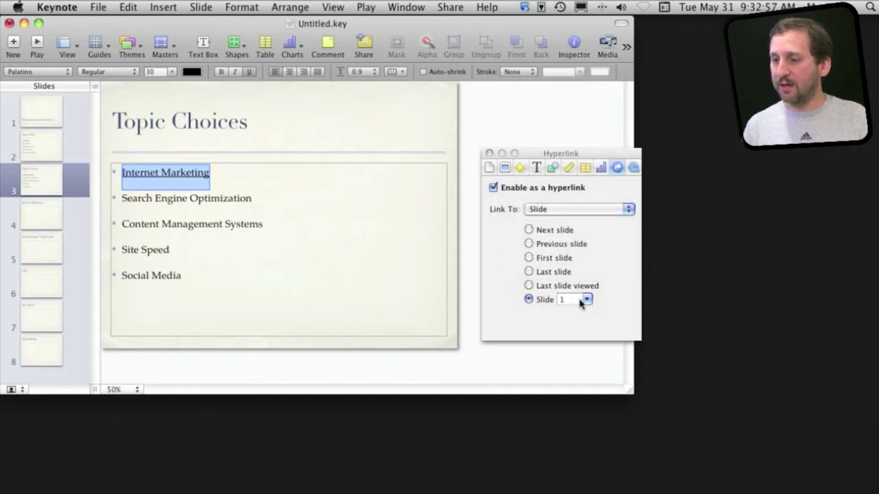
pyautogui.click(587, 301)
pyautogui.click(582, 336)
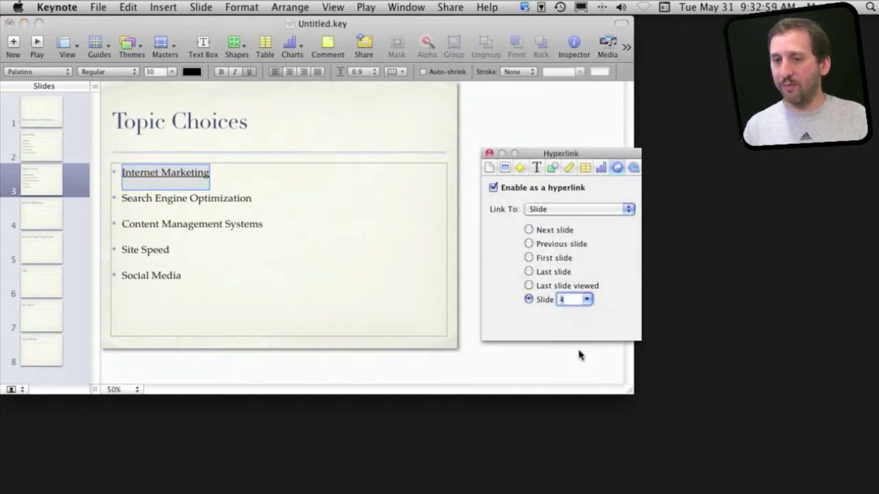
# Step: Turn the Search Engine Optimization bullet text into a hyperlink to slide 5
pyautogui.click(154, 199)
pyautogui.doubleClick(142, 199)
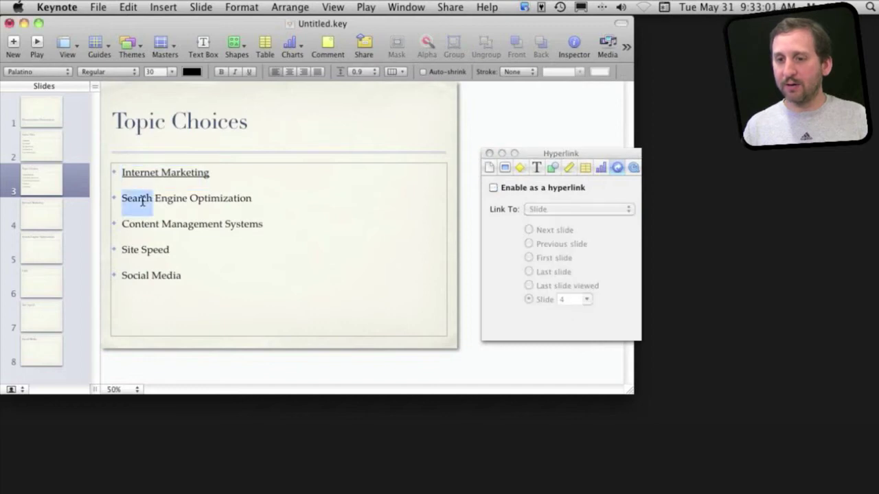
pyautogui.moveTo(142, 199); pyautogui.dragTo(221, 200)
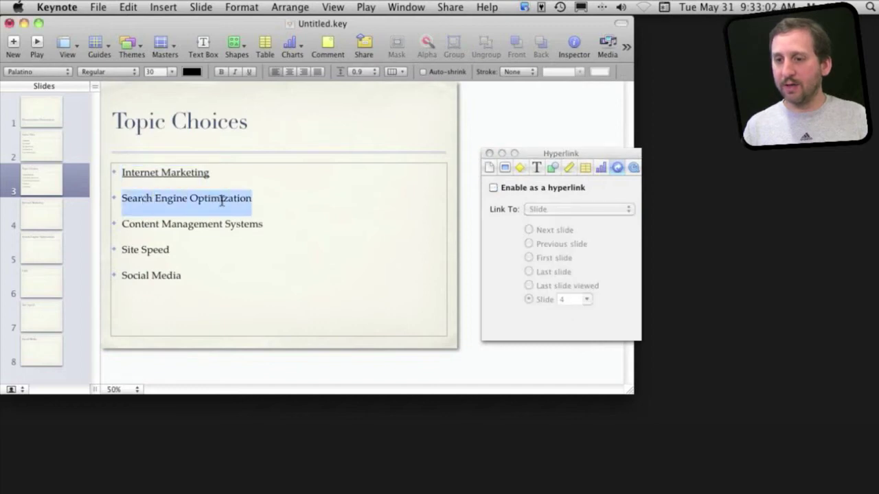
pyautogui.click(547, 191)
pyautogui.click(586, 300)
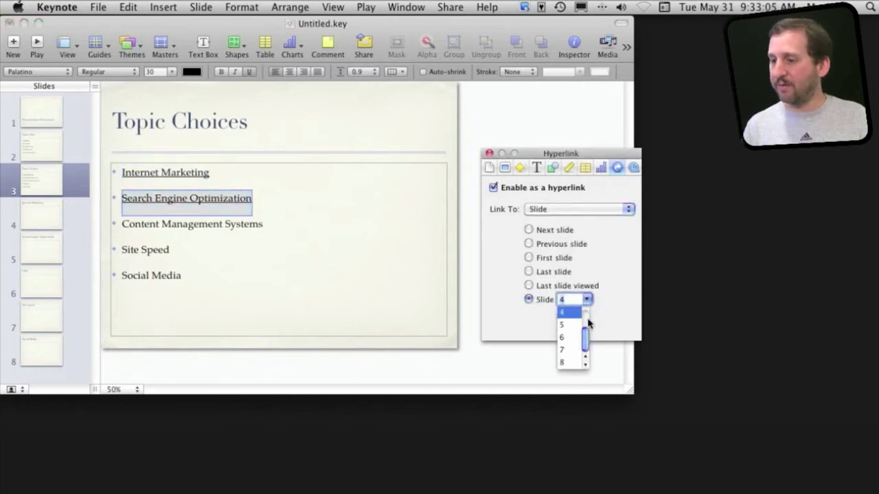
pyautogui.click(573, 326)
pyautogui.click(110, 228)
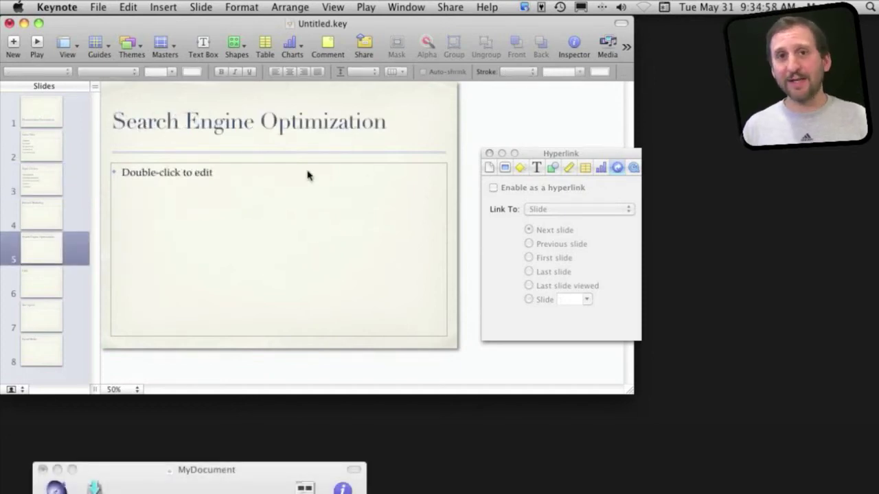
# Step: Add a text box reading "Back" in the upper-right corner of the Search Engine Optimization slide
pyautogui.click(210, 47)
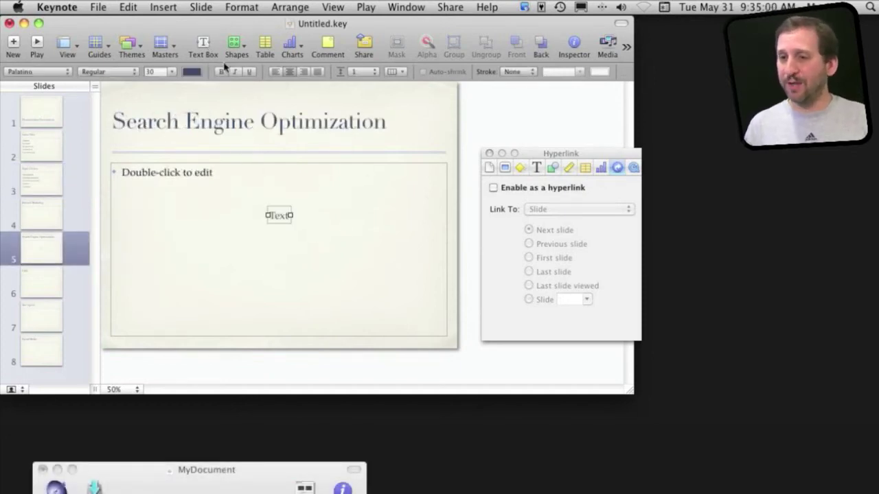
pyautogui.moveTo(284, 216); pyautogui.dragTo(371, 98)
pyautogui.doubleClick(394, 99)
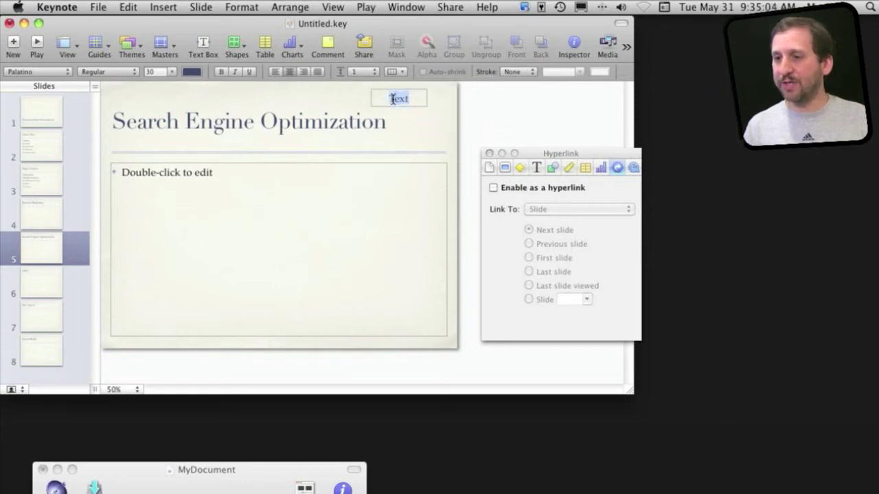
pyautogui.write('Back')
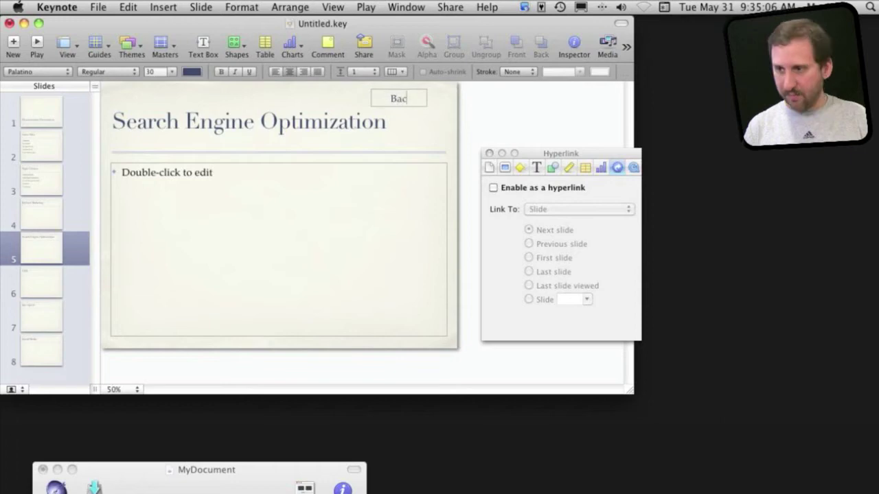
pyautogui.click(434, 130)
# Step: Turn the Back text into a hyperlink to slide 3
pyautogui.click(404, 104)
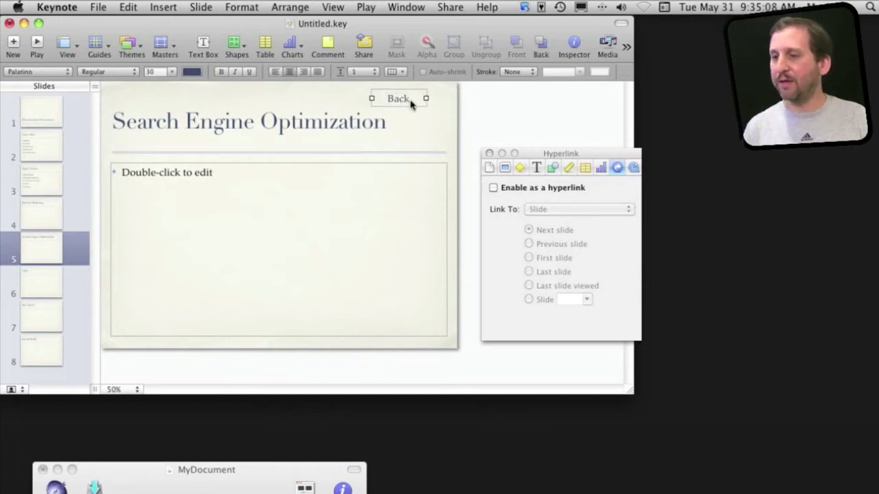
pyautogui.doubleClick(398, 101)
pyautogui.click(519, 190)
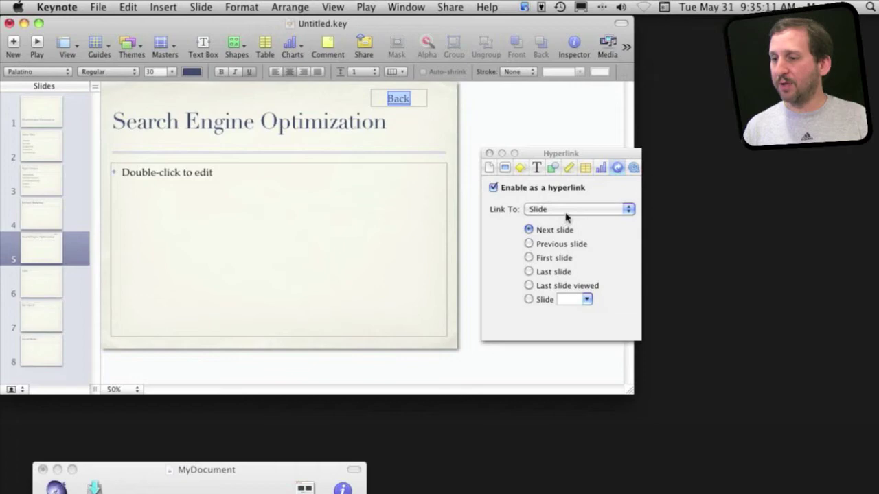
pyautogui.click(586, 300)
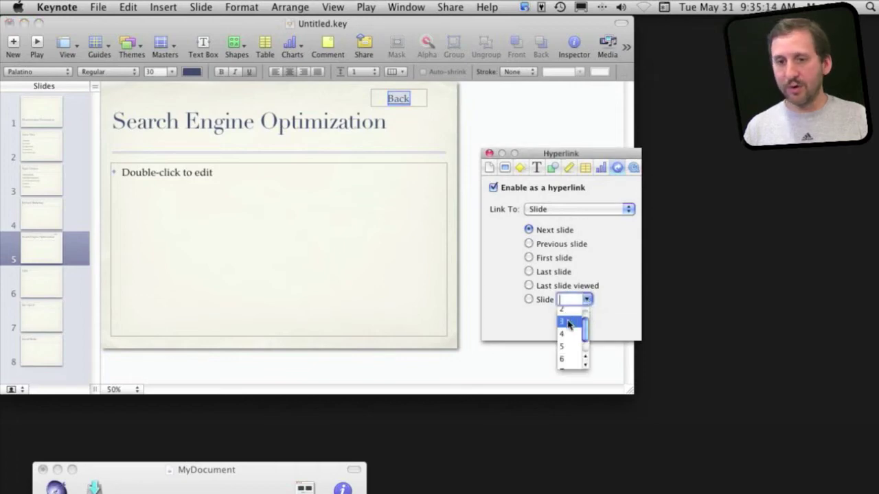
pyautogui.click(568, 322)
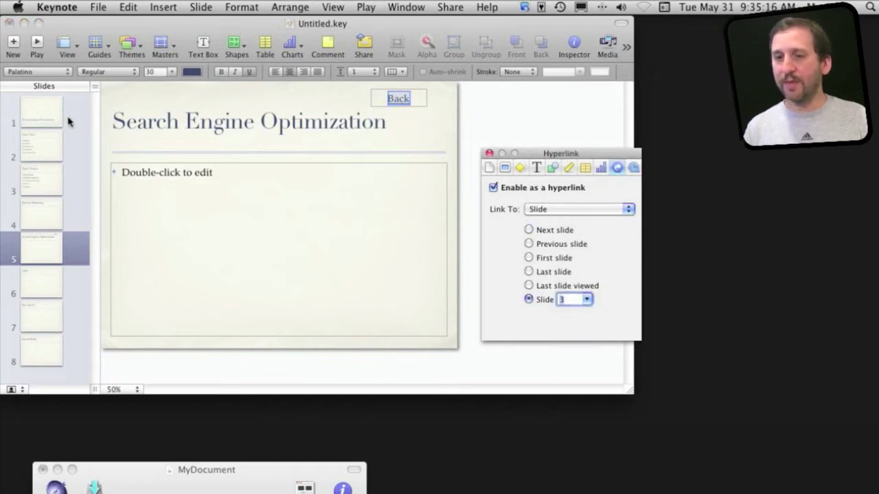
pyautogui.click(41, 156)
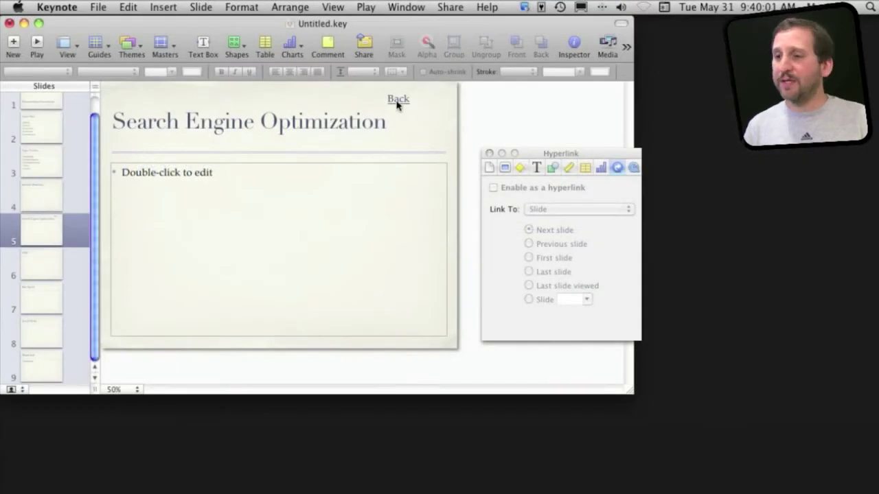
# Step: Replace the Back text box with a small left-pointing arrow shape in the slide's upper-right corner
pyautogui.click(397, 101)
pyautogui.click(403, 124)
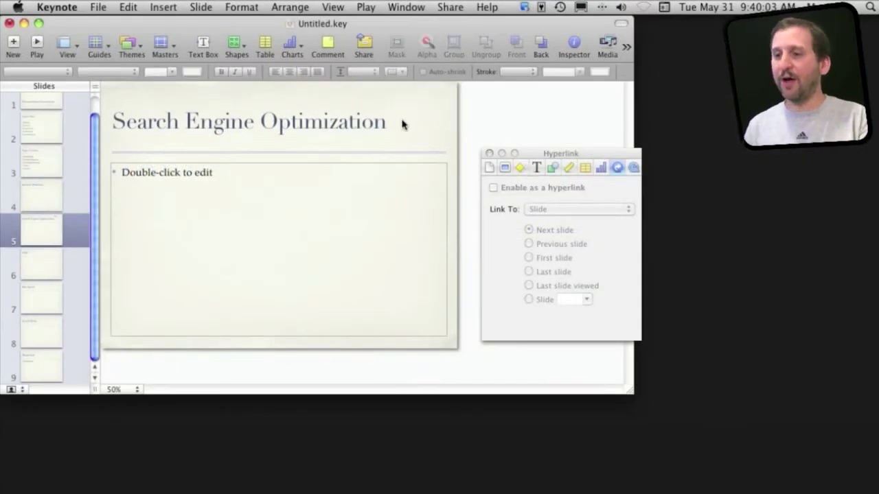
pyautogui.click(234, 46)
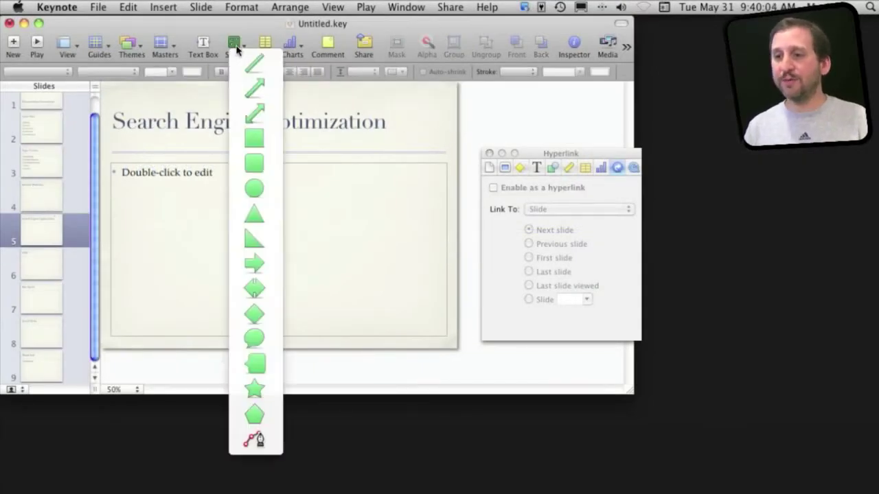
pyautogui.click(254, 263)
pyautogui.moveTo(299, 214); pyautogui.dragTo(426, 108)
# Step: Turn the arrow shape into a hyperlink to slide 3
pyautogui.click(512, 191)
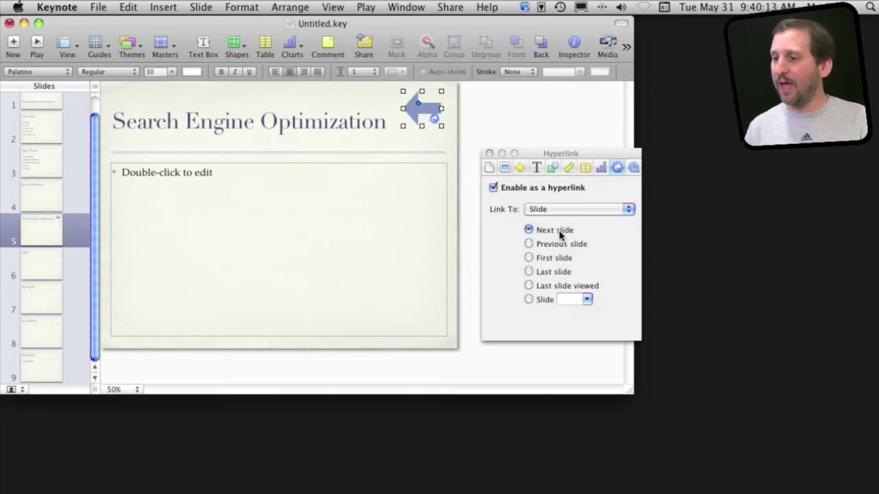
pyautogui.click(553, 300)
pyautogui.click(587, 300)
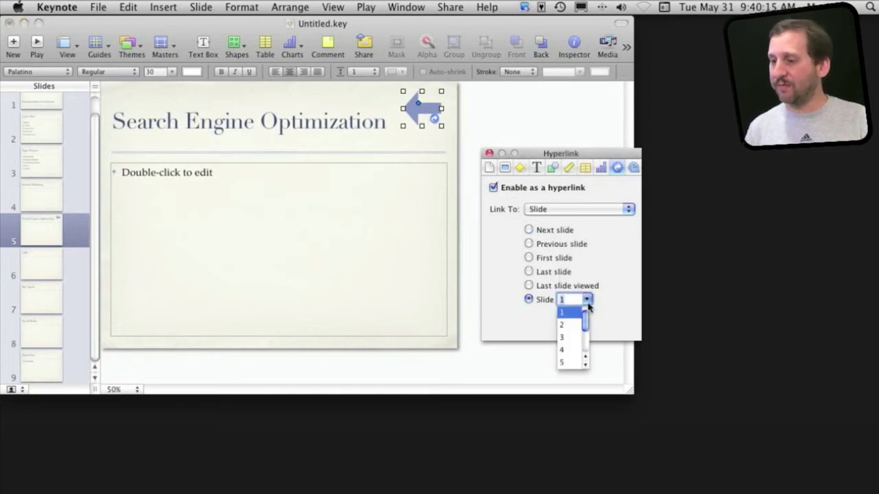
pyautogui.click(571, 337)
pyautogui.click(469, 284)
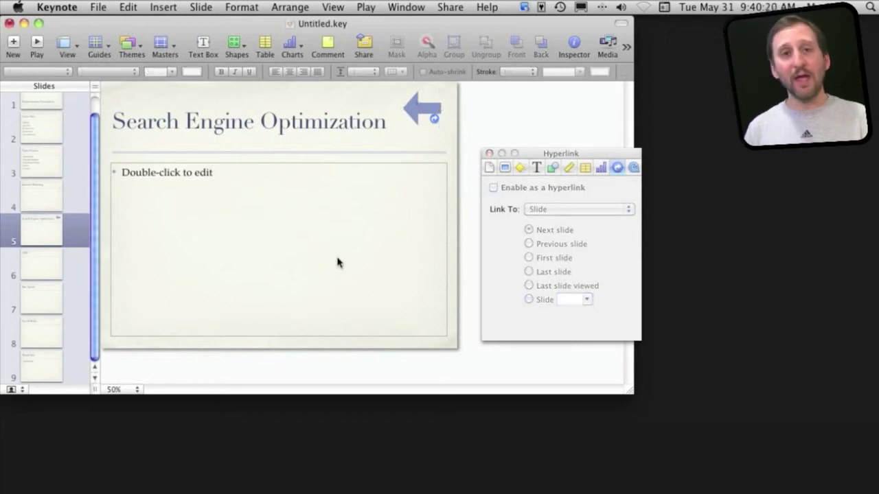
# Step: Change the arrow's hyperlink target on the Search Engine Optimization slide to the last slide viewed
pyautogui.click(432, 116)
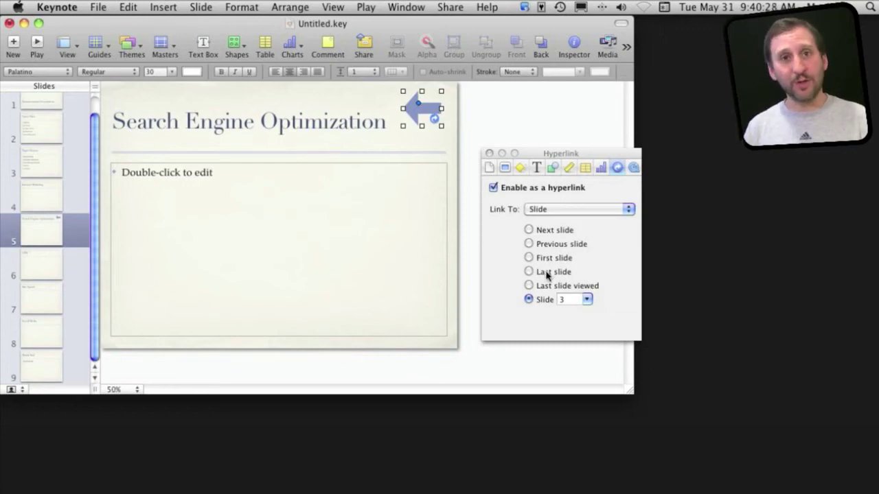
pyautogui.click(528, 286)
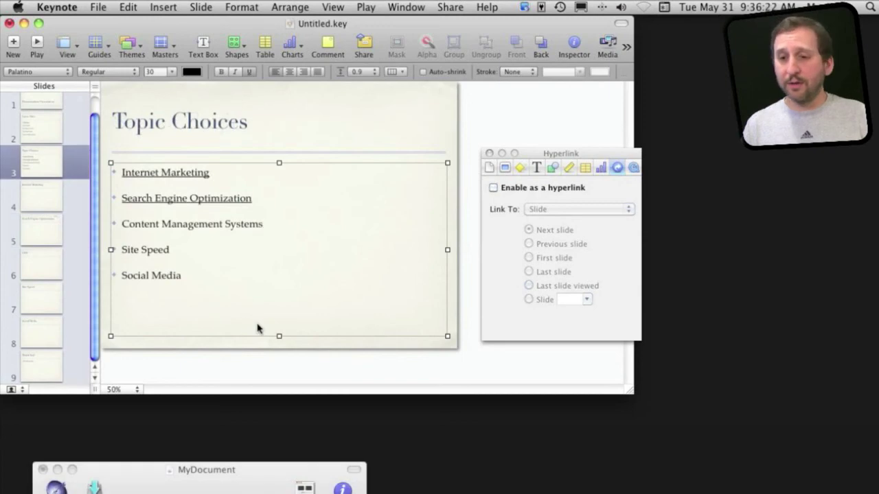
# Step: Enable the Content Management Systems text on the Topic Choices slide as a hyperlink and try linking it to a Keynote file
pyautogui.moveTo(122, 225); pyautogui.dragTo(245, 225)
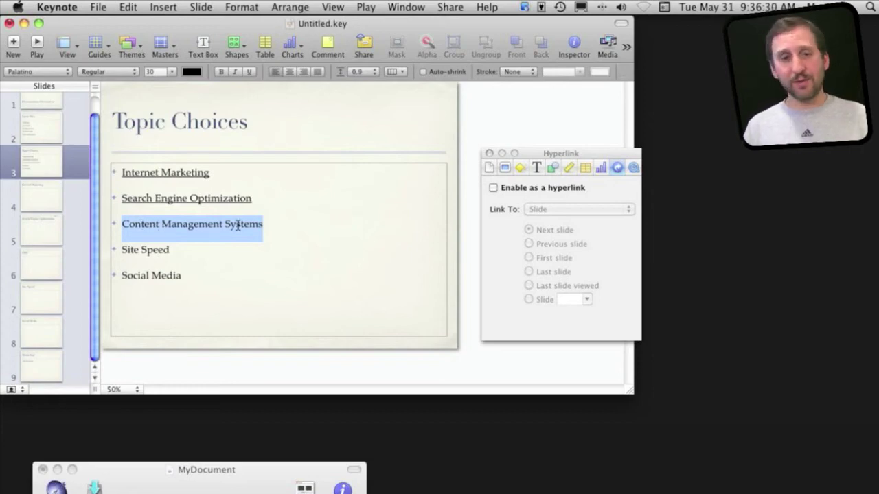
pyautogui.click(531, 191)
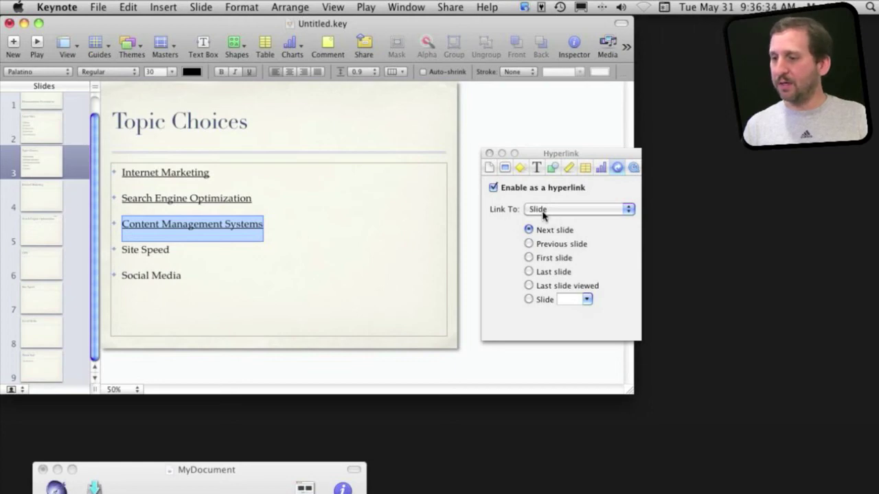
pyautogui.click(545, 211)
pyautogui.click(554, 234)
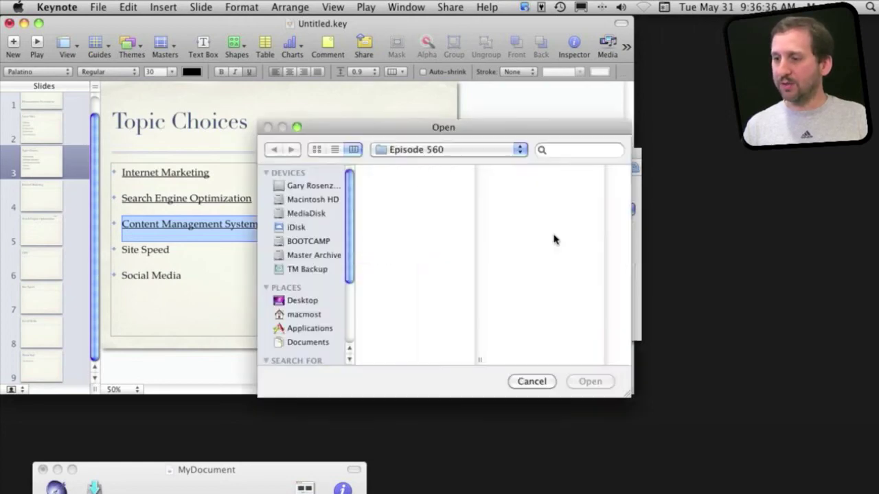
pyautogui.click(543, 383)
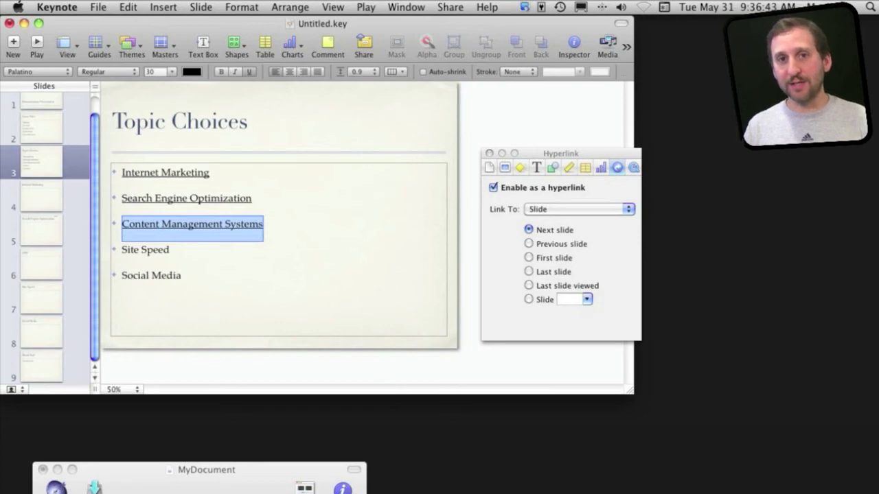
pyautogui.click(314, 212)
# Step: Turn the Send Me An Email text on the Thank You! slide into a hyperlink to an email message
pyautogui.click(57, 371)
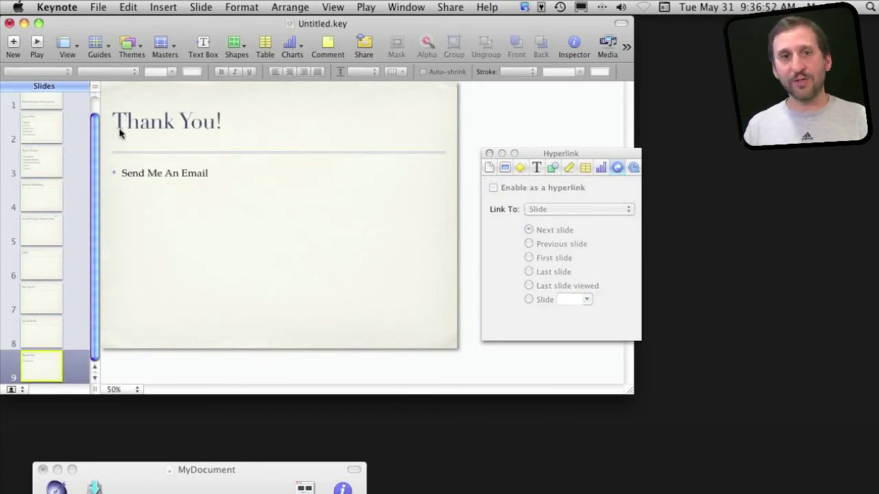
pyautogui.click(130, 172)
pyautogui.moveTo(124, 173); pyautogui.dragTo(183, 173)
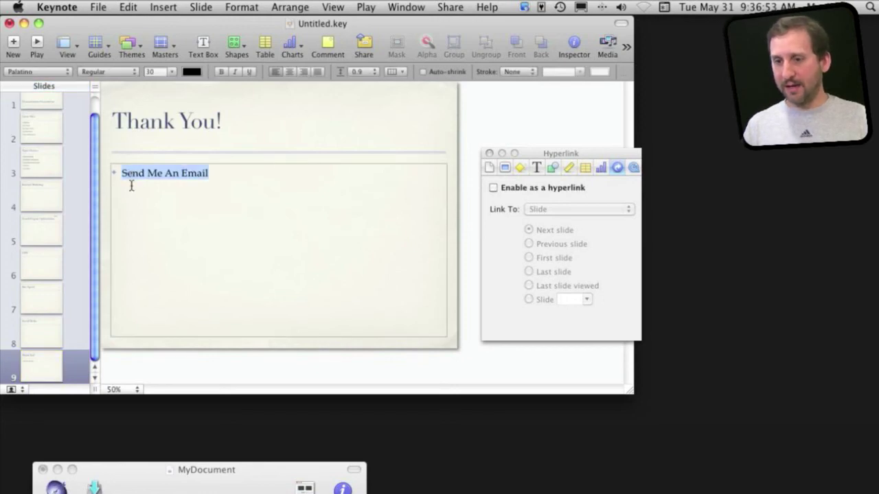
pyautogui.click(542, 190)
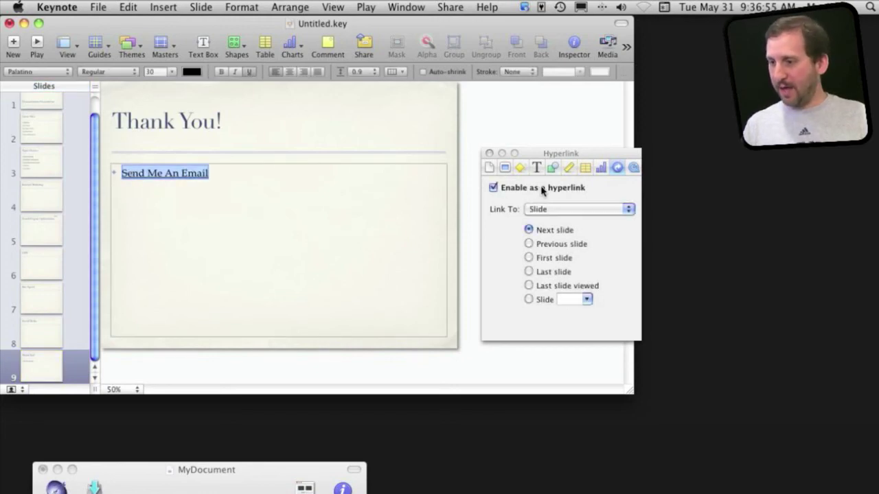
pyautogui.click(550, 210)
pyautogui.click(558, 245)
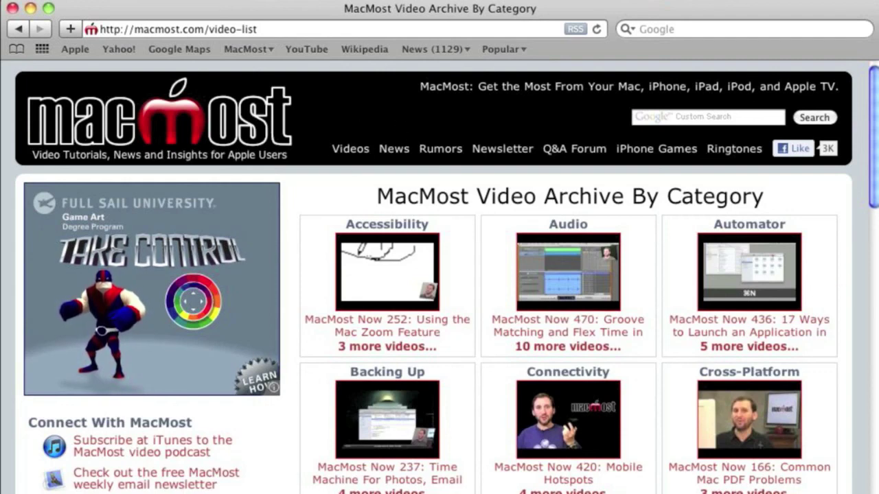
pyautogui.scroll(-10, 440, 275)
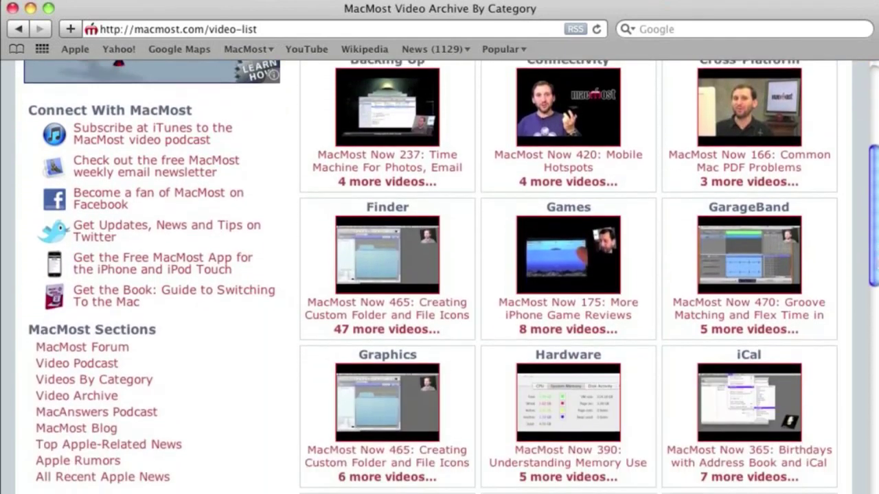
pyautogui.scroll(-7, 439, 275)
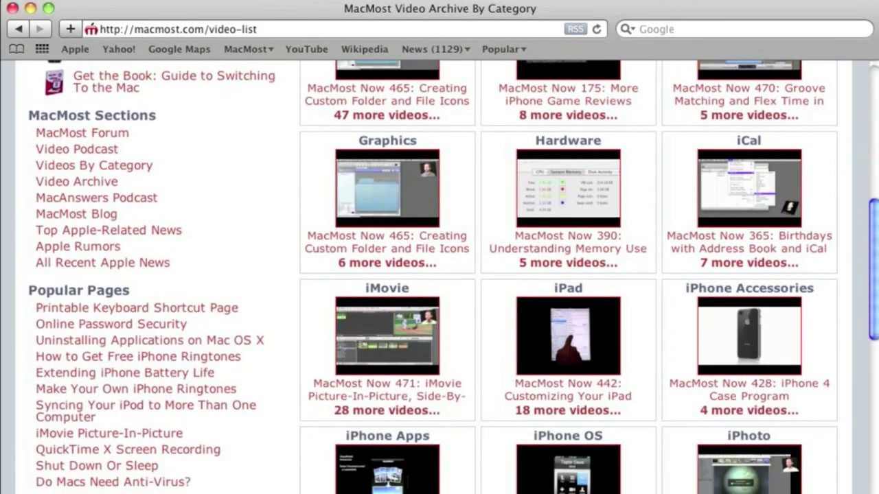